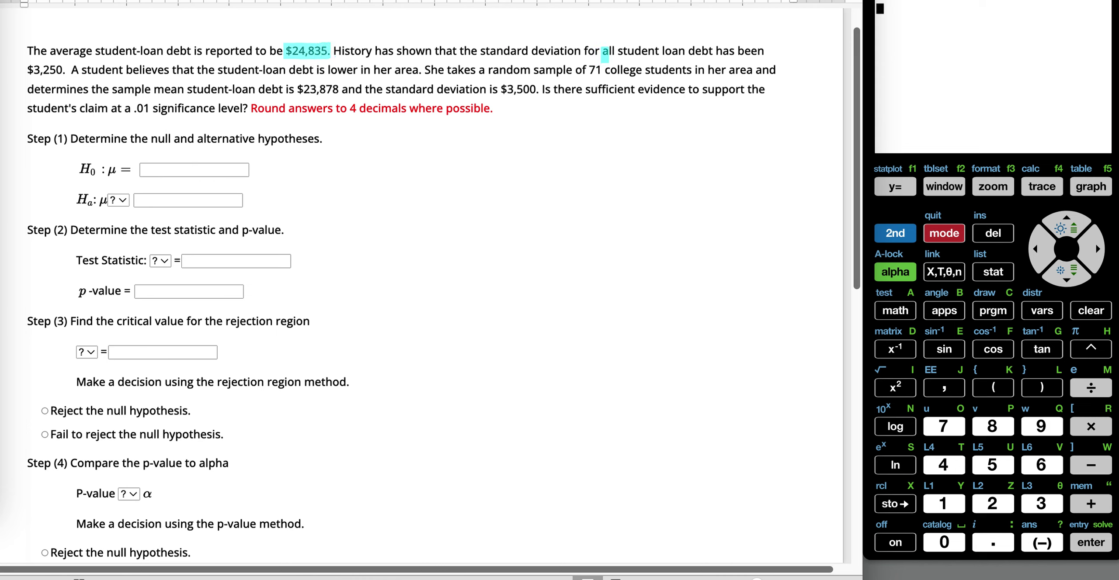
# Highlight "all student loan debt", $3,250, "lower", 71, "sample mean", $23,878 and $3,500 in the problem statement.
pyautogui.moveTo(605, 55); pyautogui.dragTo(716, 51)
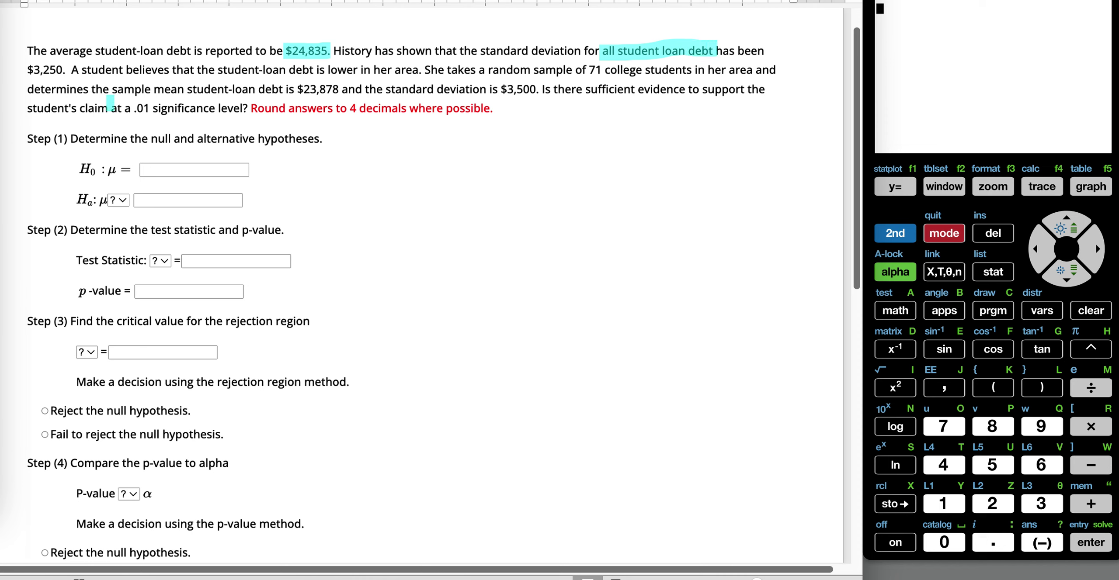
pyautogui.moveTo(24, 70); pyautogui.dragTo(68, 70)
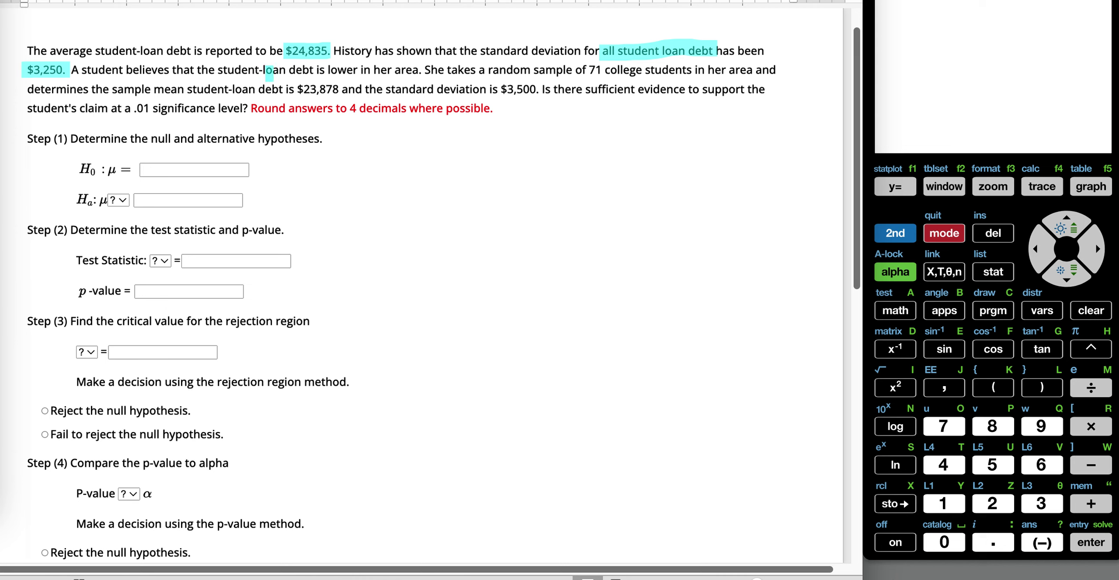
pyautogui.moveTo(326, 70); pyautogui.dragTo(366, 70)
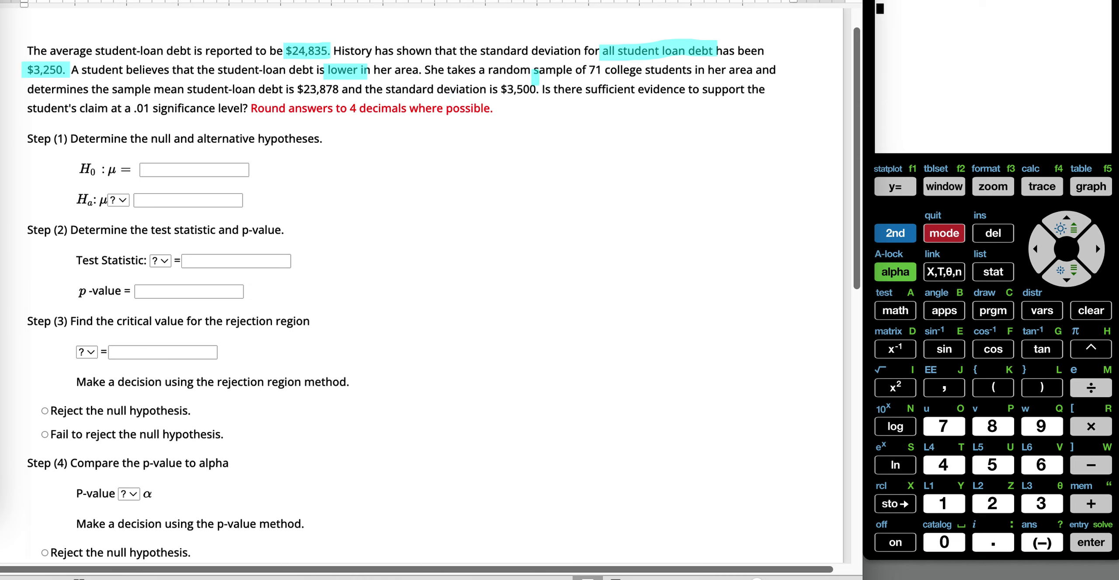
pyautogui.moveTo(582, 71); pyautogui.dragTo(606, 71)
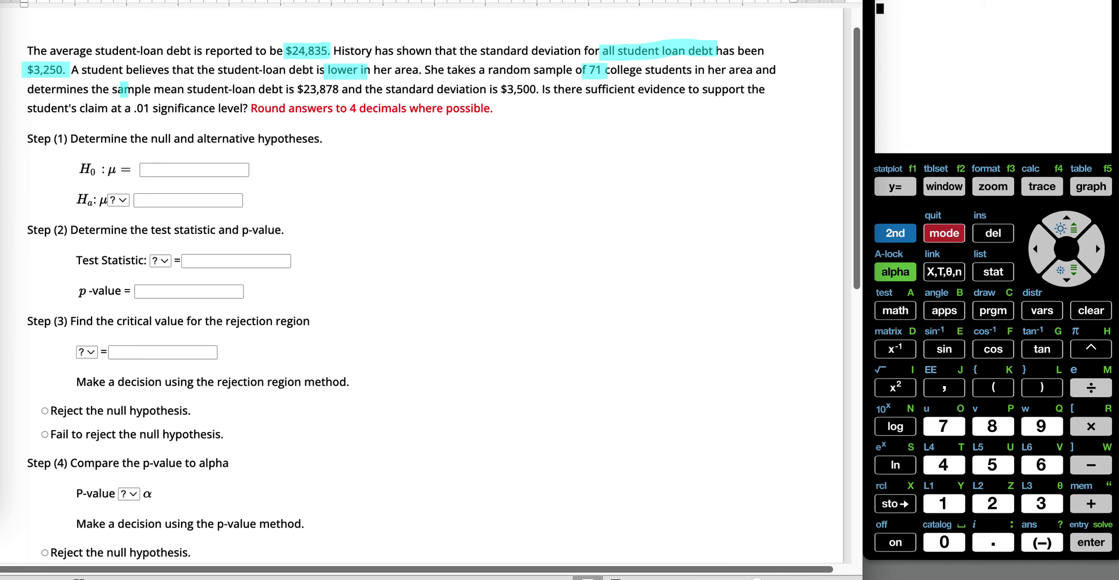
pyautogui.moveTo(110, 90); pyautogui.dragTo(183, 90)
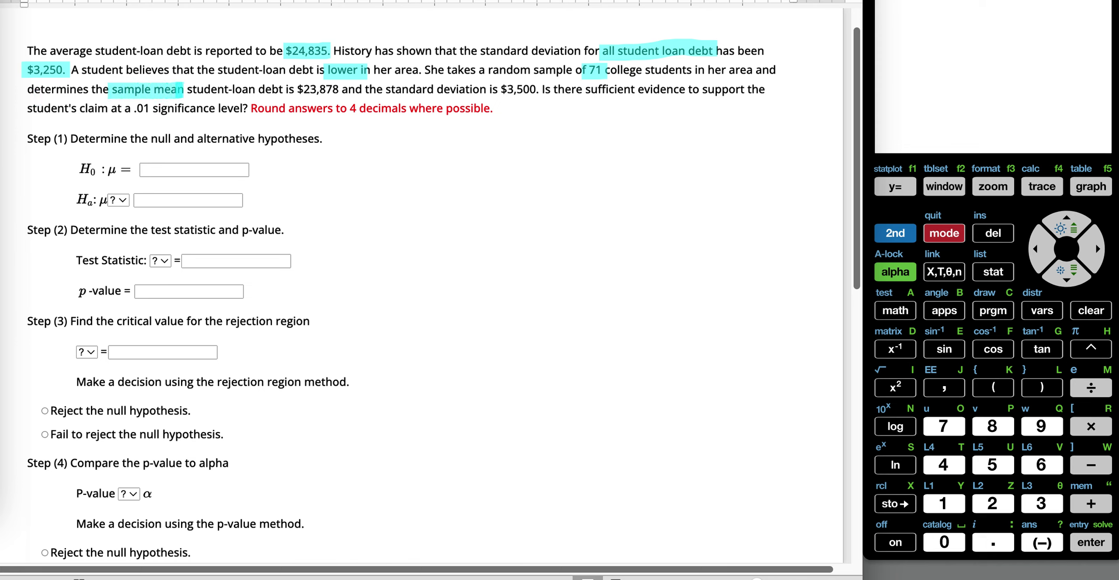
pyautogui.moveTo(301, 89); pyautogui.dragTo(344, 89)
pyautogui.moveTo(498, 89); pyautogui.dragTo(546, 89)
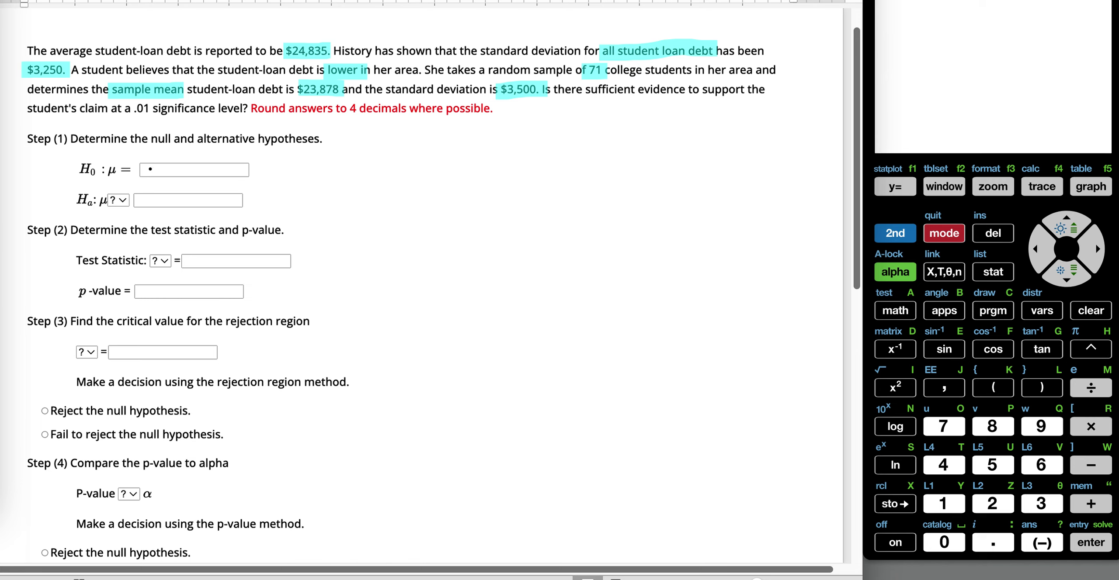
# Handwrite the Step 1 hypotheses as μ = 24835 and μ < 24835, underlining "lower in" in the problem.
pyautogui.moveTo(147, 160)
pyautogui.mouseDown()
pyautogui.moveTo(144, 177)
pyautogui.moveTo(177, 164)
pyautogui.moveTo(176, 183)
pyautogui.moveTo(186, 166)
pyautogui.moveTo(196, 184)
pyautogui.moveTo(199, 156)
pyautogui.moveTo(211, 176)
pyautogui.moveTo(228, 168)
pyautogui.moveTo(229, 178)
pyautogui.mouseUp()
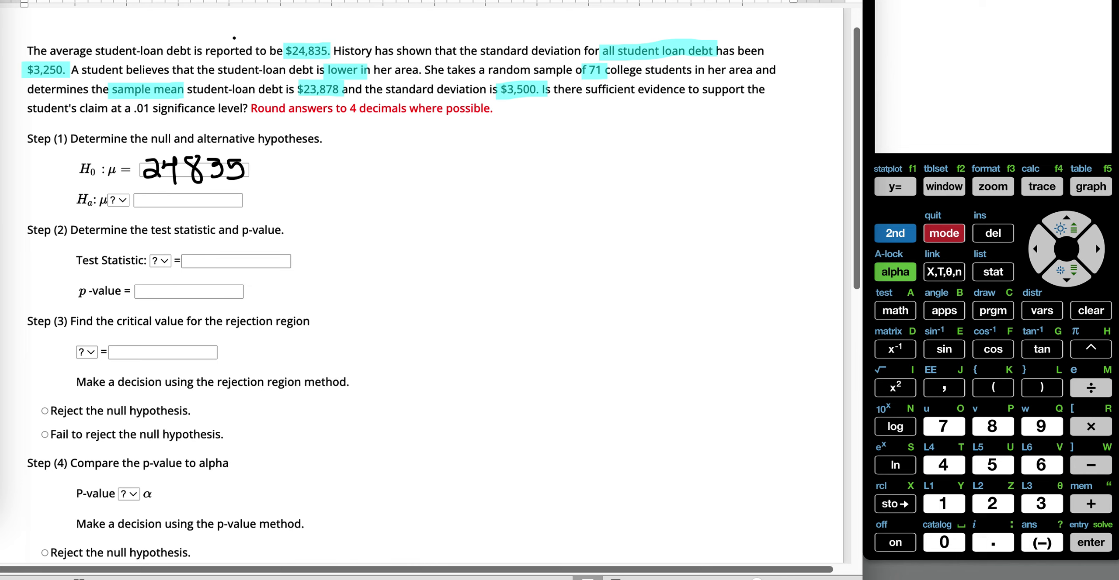
pyautogui.moveTo(327, 78); pyautogui.dragTo(381, 76)
pyautogui.moveTo(124, 213)
pyautogui.mouseDown()
pyautogui.moveTo(105, 216)
pyautogui.moveTo(131, 227)
pyautogui.mouseUp()
pyautogui.moveTo(146, 192)
pyautogui.mouseDown()
pyautogui.moveTo(148, 208)
pyautogui.moveTo(183, 204)
pyautogui.moveTo(180, 216)
pyautogui.moveTo(205, 195)
pyautogui.moveTo(224, 208)
pyautogui.moveTo(213, 214)
pyautogui.moveTo(231, 202)
pyautogui.moveTo(232, 214)
pyautogui.mouseUp()
# Handwrite "left tail" and α = .01 beside the hypotheses.
pyautogui.moveTo(307, 164)
pyautogui.mouseDown()
pyautogui.moveTo(326, 176)
pyautogui.moveTo(312, 183)
pyautogui.moveTo(326, 187)
pyautogui.moveTo(342, 170)
pyautogui.moveTo(340, 189)
pyautogui.moveTo(349, 177)
pyautogui.moveTo(367, 180)
pyautogui.moveTo(367, 196)
pyautogui.moveTo(369, 179)
pyautogui.moveTo(390, 170)
pyautogui.moveTo(391, 192)
pyautogui.moveTo(387, 180)
pyautogui.moveTo(433, 194)
pyautogui.mouseUp()
pyautogui.click(385, 184)
pyautogui.click(433, 163)
pyautogui.moveTo(447, 158); pyautogui.dragTo(448, 199)
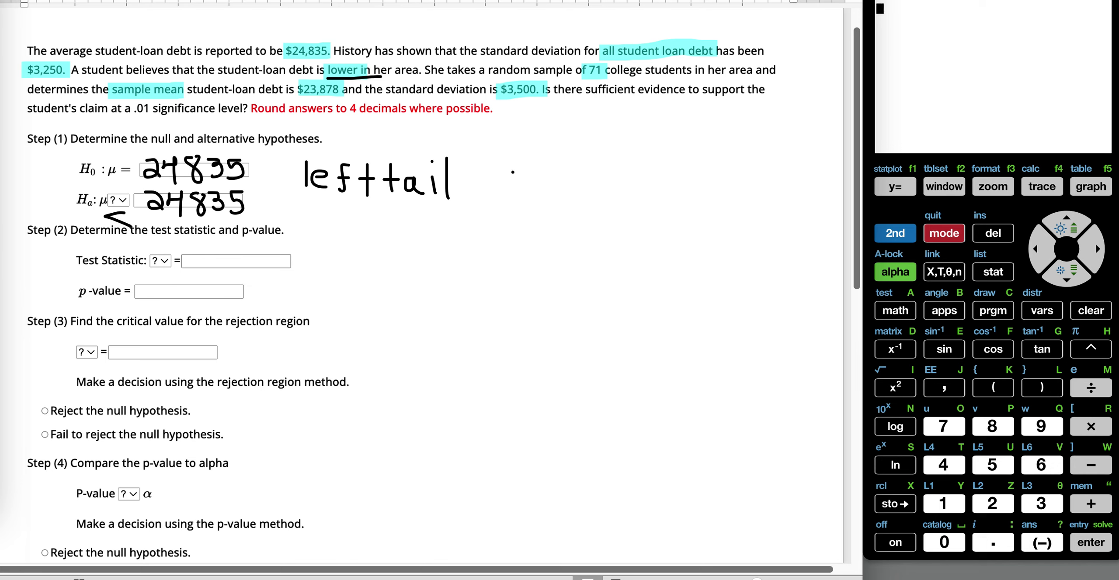
pyautogui.moveTo(521, 168)
pyautogui.mouseDown()
pyautogui.moveTo(507, 180)
pyautogui.moveTo(569, 170)
pyautogui.moveTo(580, 181)
pyautogui.mouseUp()
# Underline "all student loan debt" and $3,250, and handwrite "σ = 3250 Z-test" beside Step 2.
pyautogui.moveTo(606, 59); pyautogui.dragTo(703, 59)
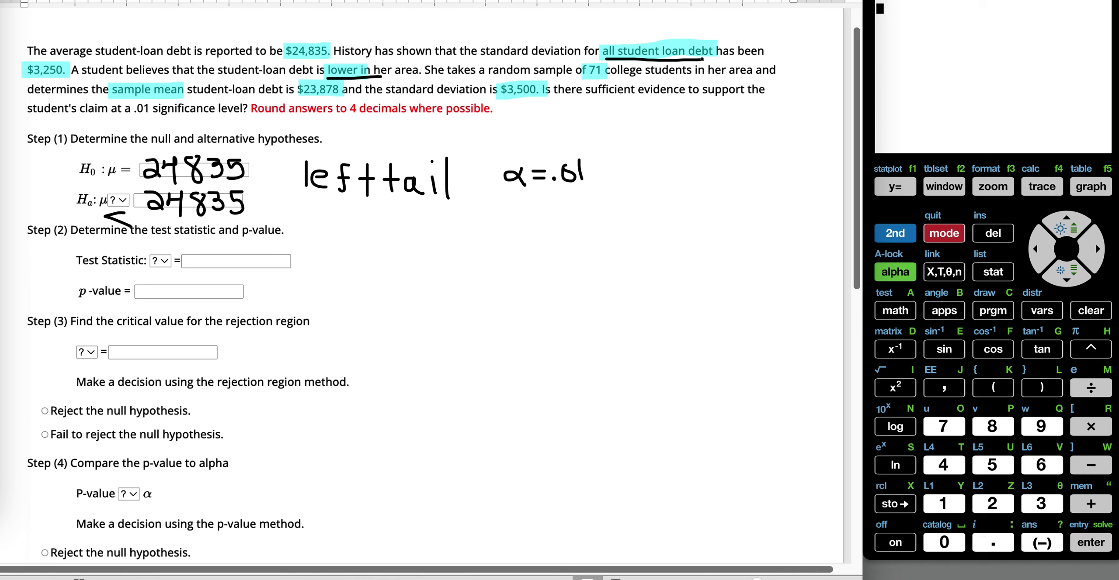
pyautogui.moveTo(29, 81); pyautogui.dragTo(69, 82)
pyautogui.moveTo(423, 243)
pyautogui.mouseDown()
pyautogui.moveTo(494, 242)
pyautogui.moveTo(485, 255)
pyautogui.moveTo(516, 235)
pyautogui.moveTo(500, 252)
pyautogui.moveTo(521, 260)
pyautogui.moveTo(533, 231)
pyautogui.moveTo(534, 256)
pyautogui.moveTo(553, 239)
pyautogui.moveTo(609, 234)
pyautogui.moveTo(586, 256)
pyautogui.moveTo(614, 257)
pyautogui.moveTo(604, 242)
pyautogui.moveTo(621, 242)
pyautogui.moveTo(634, 243)
pyautogui.moveTo(634, 257)
pyautogui.moveTo(639, 245)
pyautogui.moveTo(659, 248)
pyautogui.moveTo(648, 259)
pyautogui.moveTo(679, 246)
pyautogui.moveTo(695, 260)
pyautogui.moveTo(704, 238)
pyautogui.mouseUp()
pyautogui.click(521, 259)
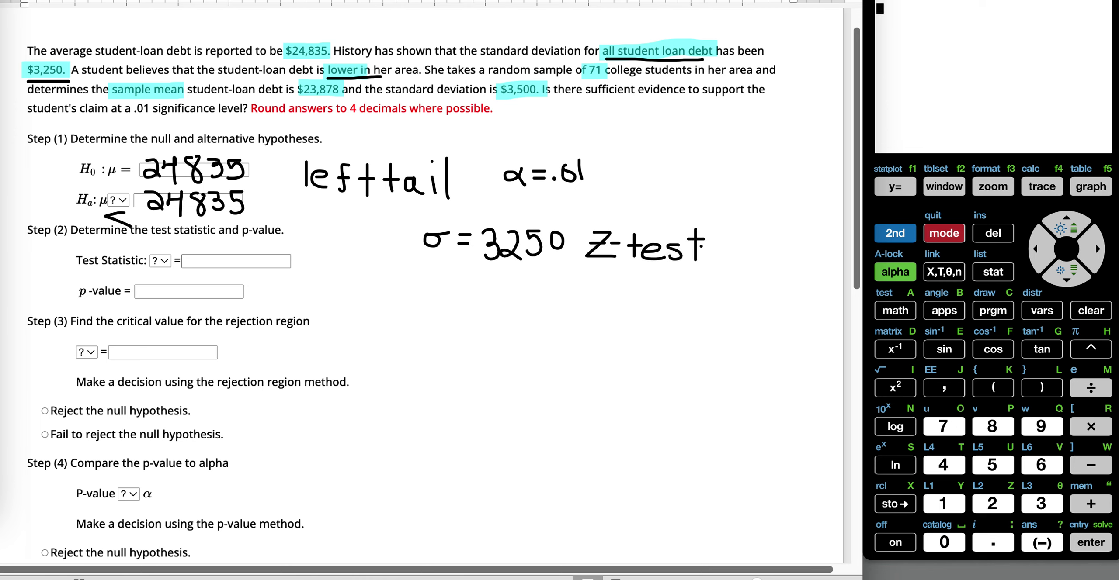
# Handwrite "Normal Dist." below the Z-test note and mark Z as the symbol for the test statistic and critical value.
pyautogui.moveTo(572, 304)
pyautogui.mouseDown()
pyautogui.moveTo(590, 311)
pyautogui.moveTo(592, 272)
pyautogui.moveTo(599, 302)
pyautogui.moveTo(610, 292)
pyautogui.moveTo(614, 305)
pyautogui.moveTo(625, 288)
pyautogui.moveTo(632, 307)
pyautogui.moveTo(673, 294)
pyautogui.moveTo(678, 309)
pyautogui.moveTo(694, 307)
pyautogui.mouseUp()
pyautogui.click(656, 298)
pyautogui.moveTo(694, 284)
pyautogui.mouseDown()
pyautogui.moveTo(716, 291)
pyautogui.moveTo(694, 304)
pyautogui.moveTo(724, 290)
pyautogui.moveTo(724, 303)
pyautogui.moveTo(754, 287)
pyautogui.mouseUp()
pyautogui.click(724, 303)
pyautogui.click(759, 308)
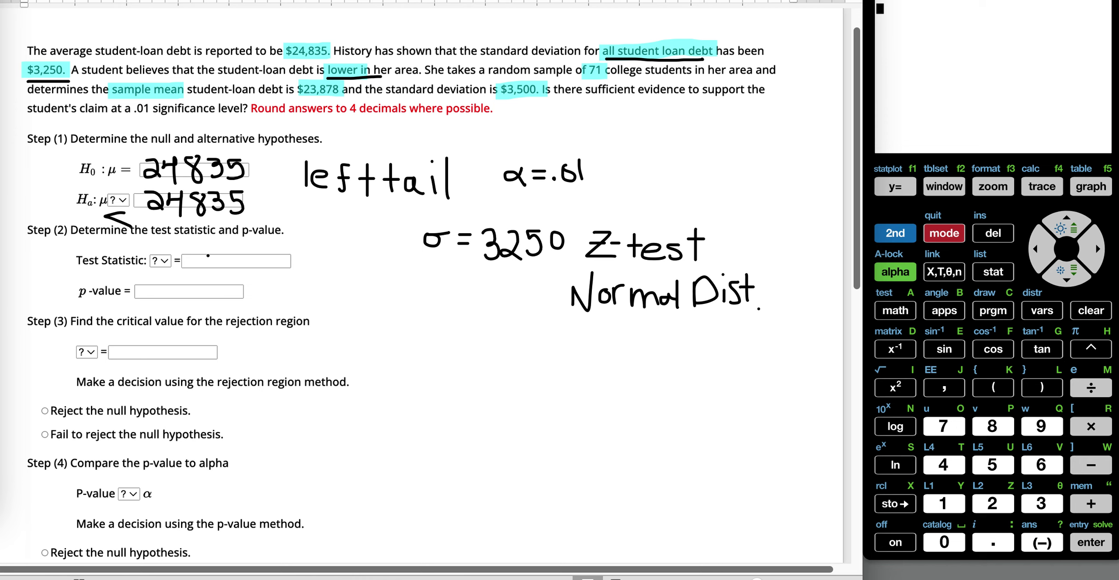
pyautogui.moveTo(158, 268)
pyautogui.mouseDown()
pyautogui.moveTo(158, 281)
pyautogui.moveTo(186, 275)
pyautogui.mouseUp()
pyautogui.moveTo(80, 330)
pyautogui.mouseDown()
pyautogui.moveTo(99, 331)
pyautogui.moveTo(100, 345)
pyautogui.moveTo(108, 335)
pyautogui.mouseUp()
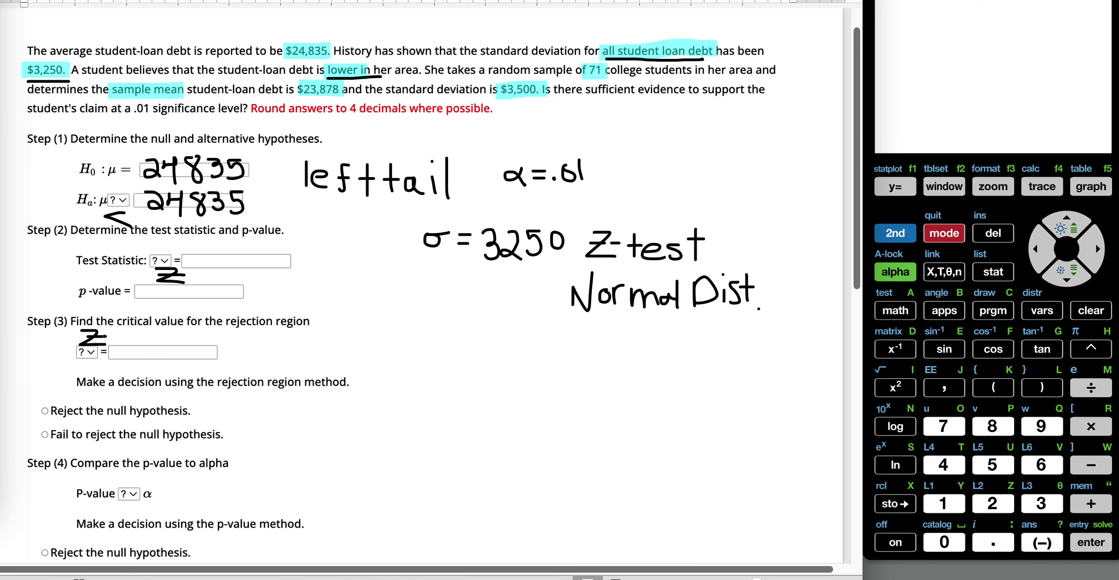
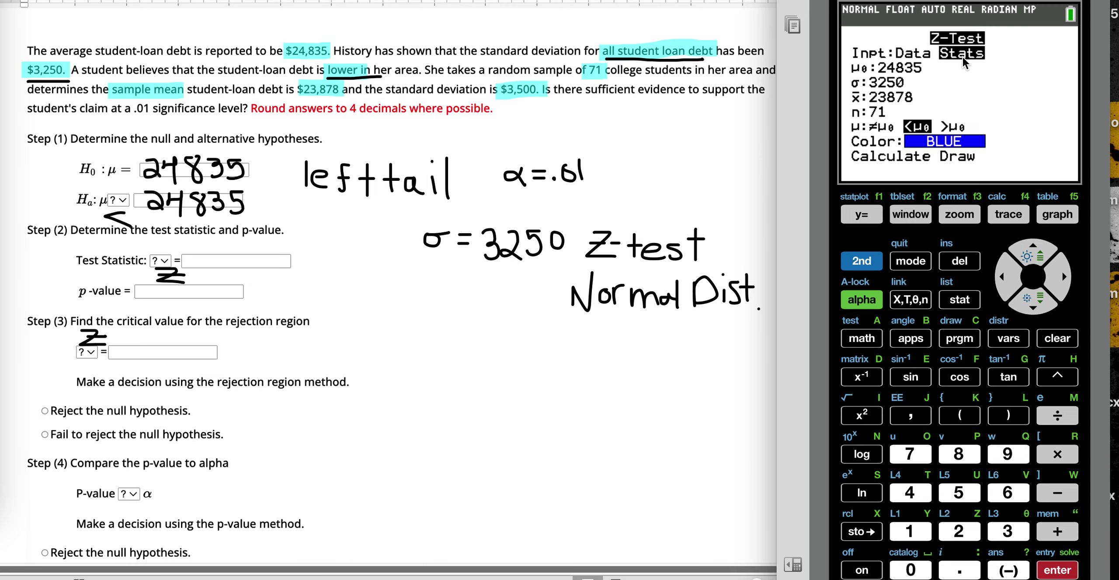
# Switch to the graphing calculator and calculate the prepared Z-Test with the <μ0 alternative.
pyautogui.click(1036, 304)
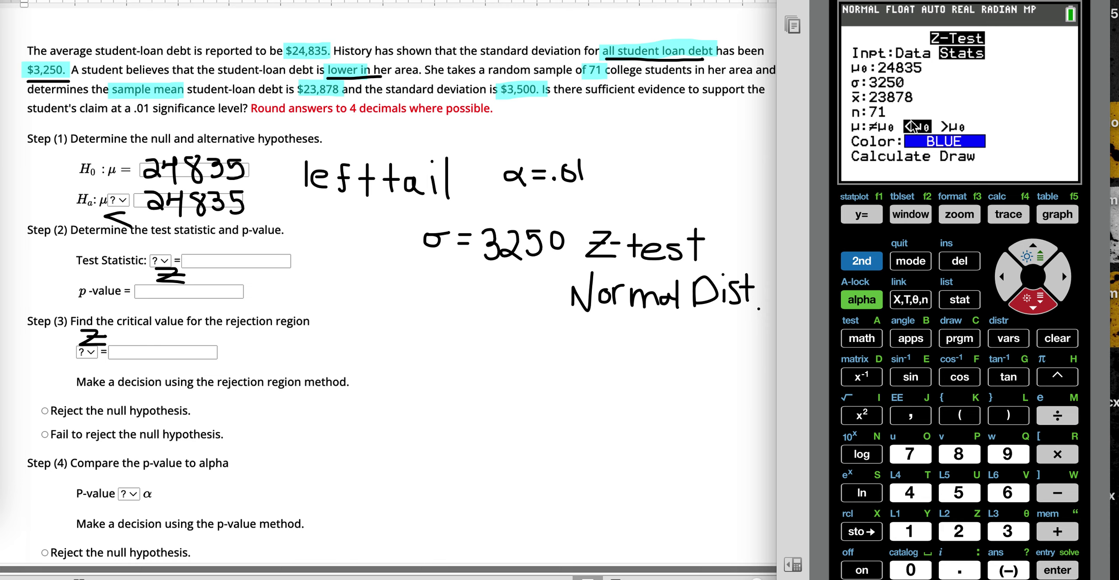
pyautogui.click(1042, 313)
pyautogui.click(1043, 313)
pyautogui.click(1040, 310)
pyautogui.click(1039, 309)
pyautogui.click(1039, 309)
pyautogui.click(1039, 308)
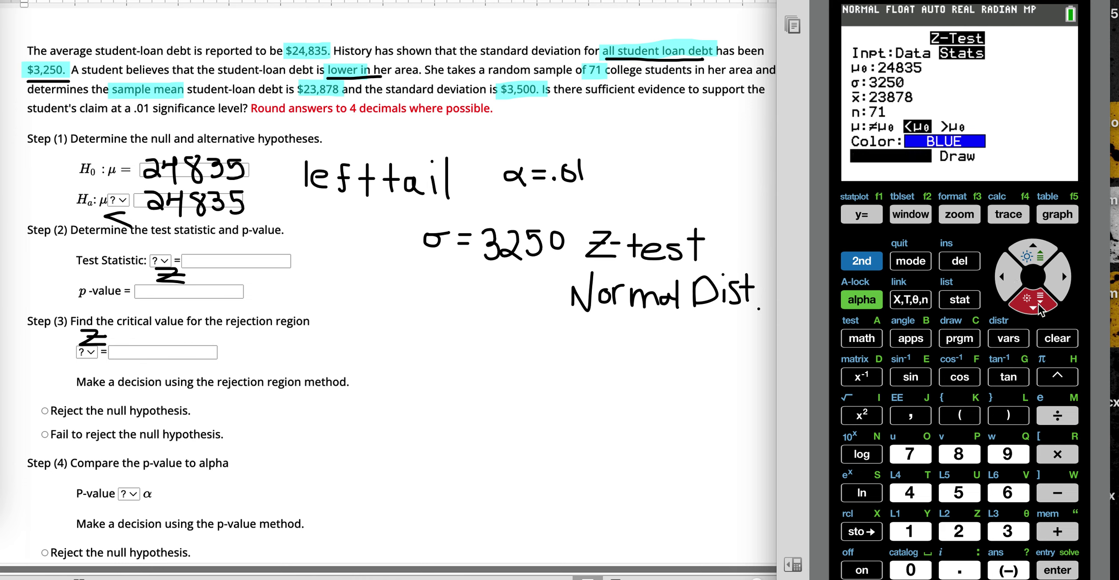
pyautogui.press('Return')
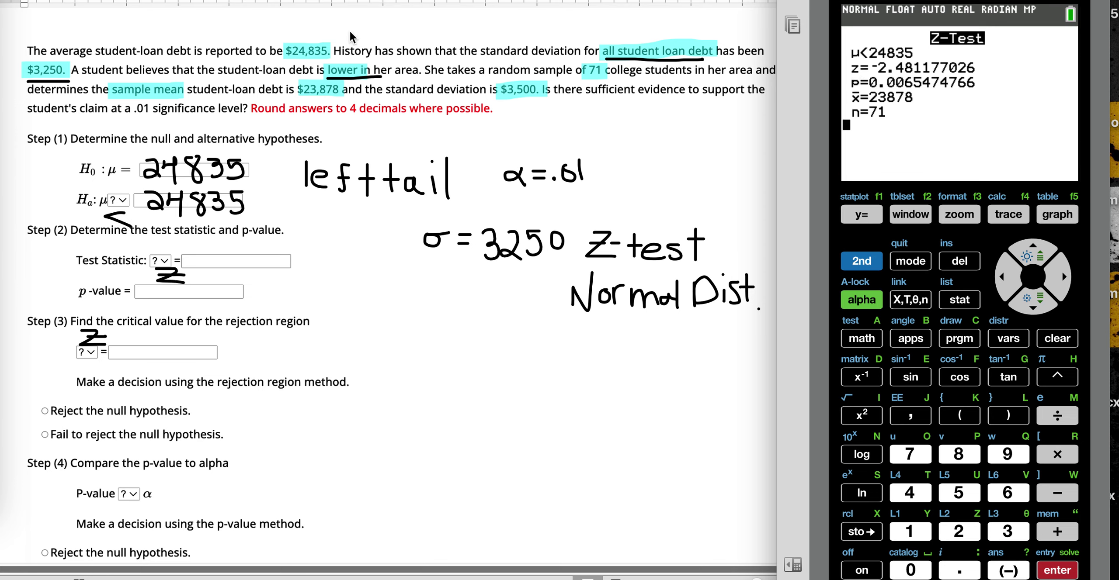
# Return to the worksheet and add the subscript T to the test statistic's Z and C to the critical value's Z.
pyautogui.click(190, 293)
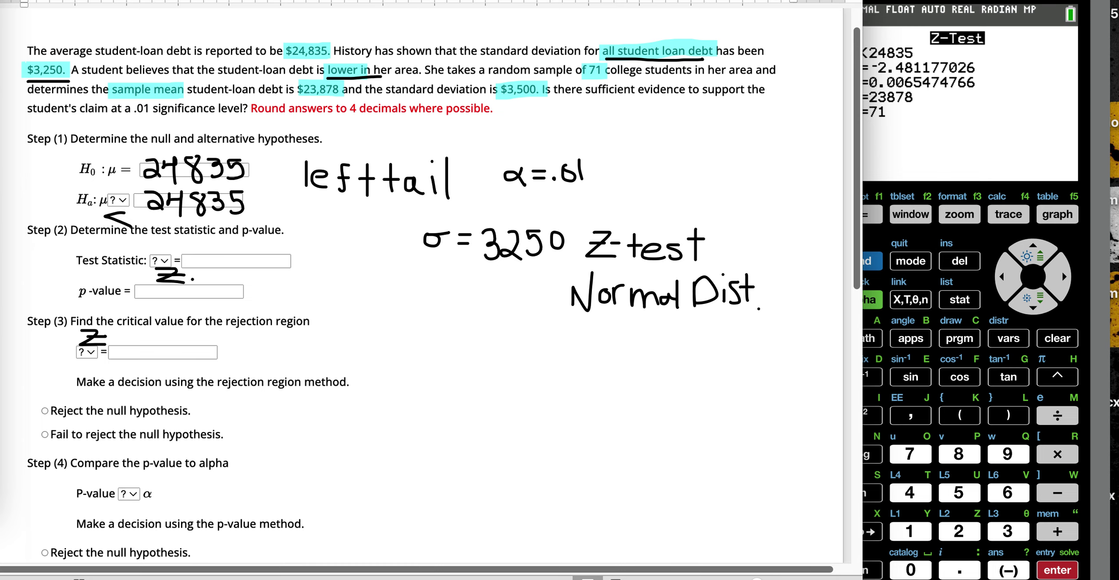
pyautogui.moveTo(192, 279)
pyautogui.mouseDown()
pyautogui.moveTo(192, 290)
pyautogui.moveTo(201, 279)
pyautogui.mouseUp()
pyautogui.moveTo(113, 334)
pyautogui.mouseDown()
pyautogui.moveTo(104, 340)
pyautogui.moveTo(119, 344)
pyautogui.mouseUp()
# Check the z result on the calculator and handwrite -2.4812 as the test statistic.
pyautogui.click(860, 74)
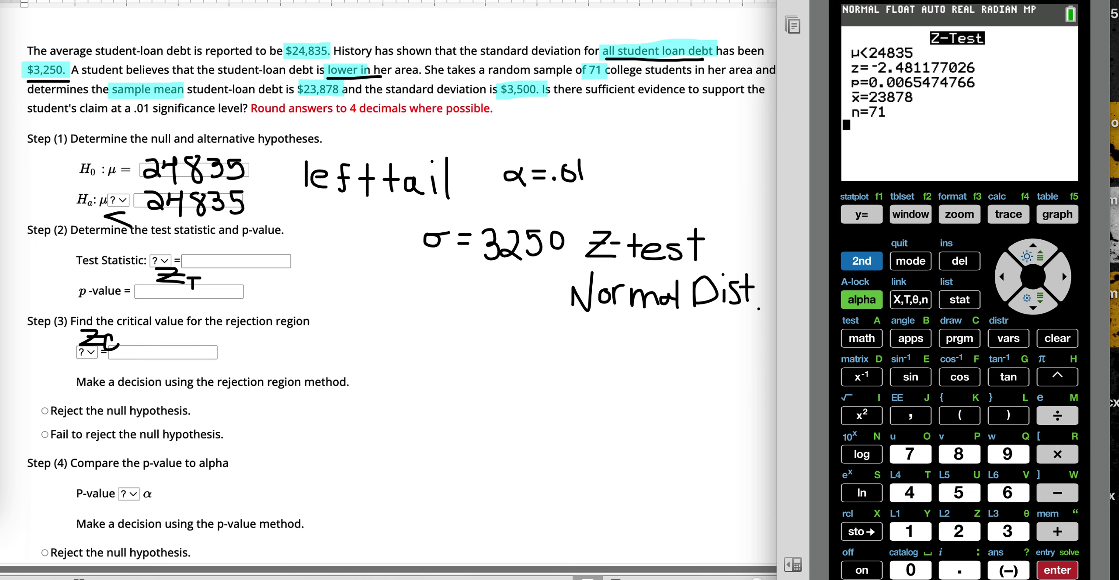
pyautogui.click(183, 117)
pyautogui.moveTo(188, 261)
pyautogui.mouseDown()
pyautogui.moveTo(236, 249)
pyautogui.moveTo(247, 273)
pyautogui.moveTo(254, 253)
pyautogui.moveTo(262, 266)
pyautogui.moveTo(272, 252)
pyautogui.moveTo(272, 264)
pyautogui.moveTo(280, 252)
pyautogui.moveTo(307, 273)
pyautogui.mouseUp()
pyautogui.click(200, 258)
pyautogui.click(214, 265)
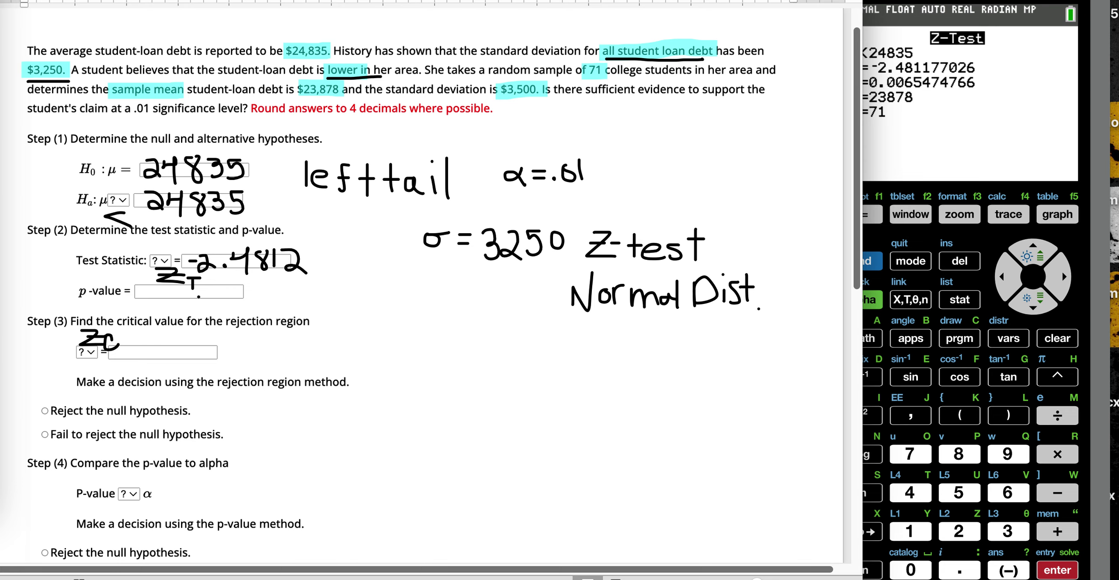
# Check the p result on the calculator and handwrite .0065 as the p-value.
pyautogui.click(886, 66)
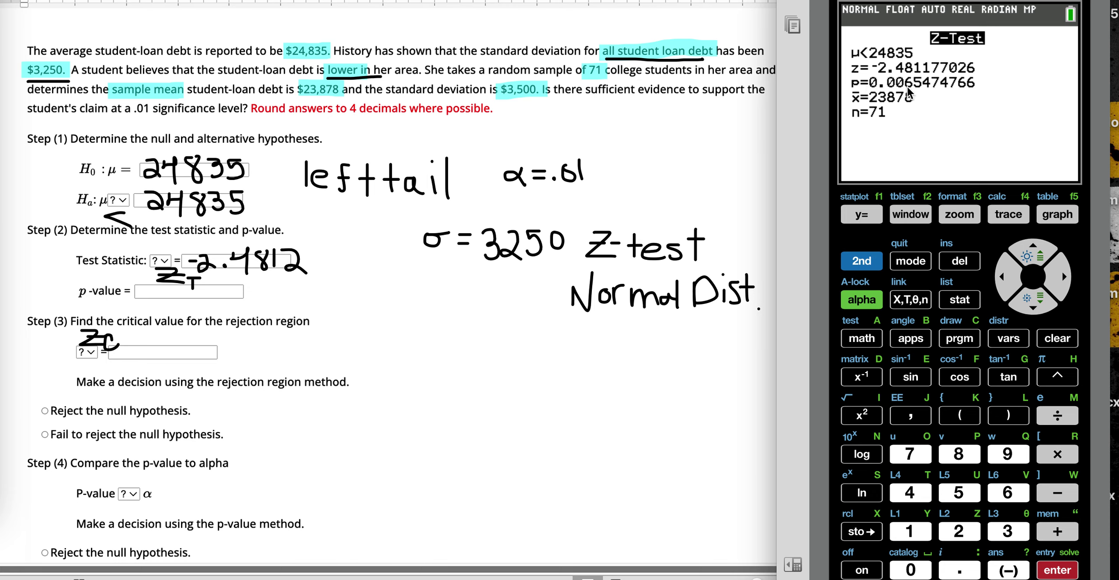
pyautogui.click(218, 290)
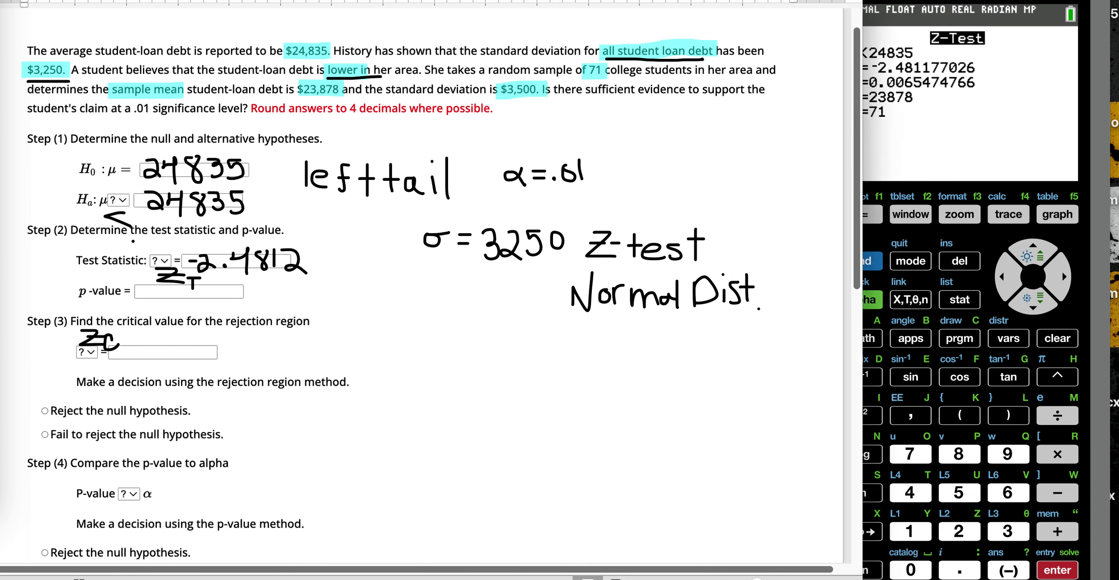
pyautogui.click(161, 56)
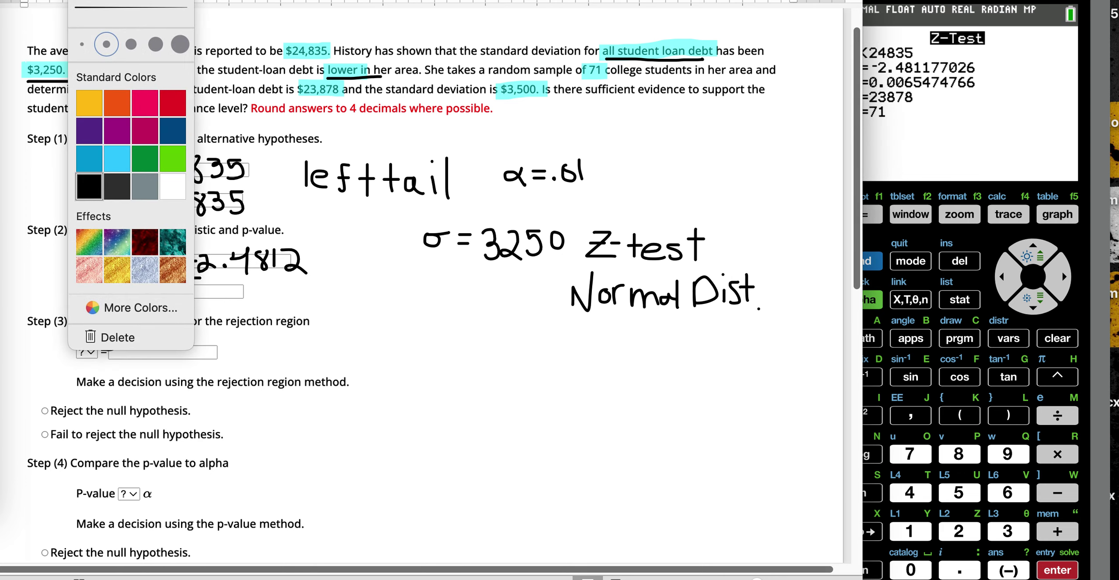
pyautogui.click(151, 302)
pyautogui.moveTo(167, 296)
pyautogui.mouseDown()
pyautogui.moveTo(164, 306)
pyautogui.moveTo(209, 312)
pyautogui.moveTo(213, 294)
pyautogui.moveTo(217, 315)
pyautogui.mouseUp()
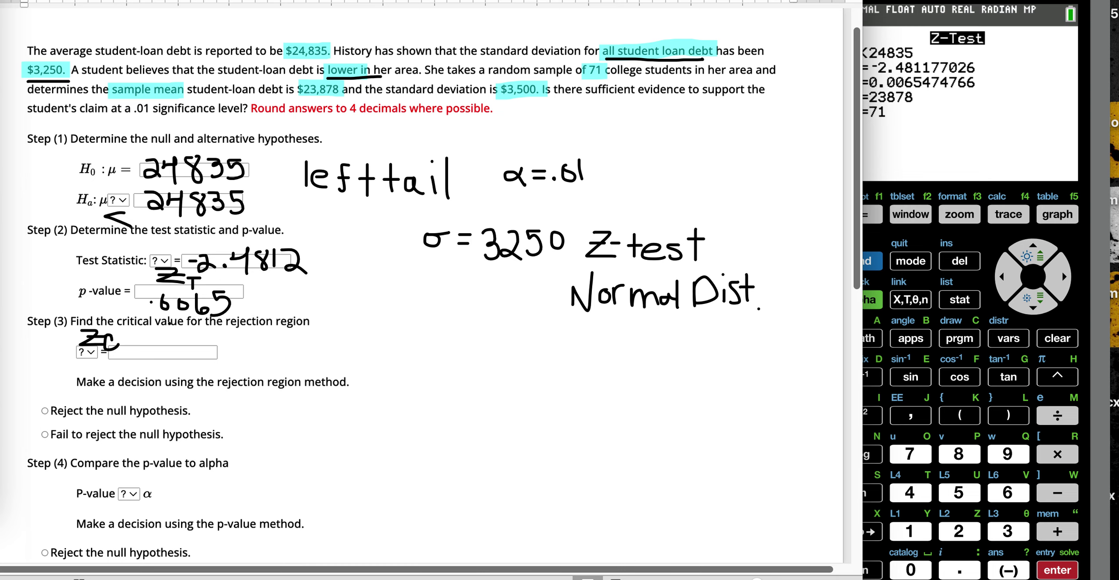
# Sketch a bell curve over a horizontal baseline in the blank area below "Normal Dist.".
pyautogui.scroll(-4, 357, 338)
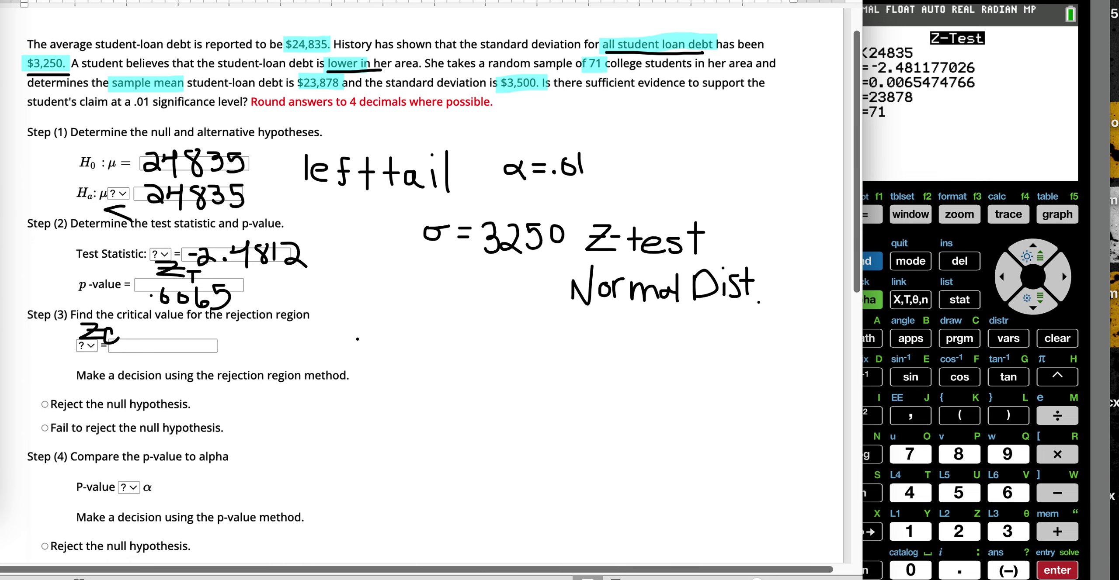
pyautogui.scroll(-2, 358, 339)
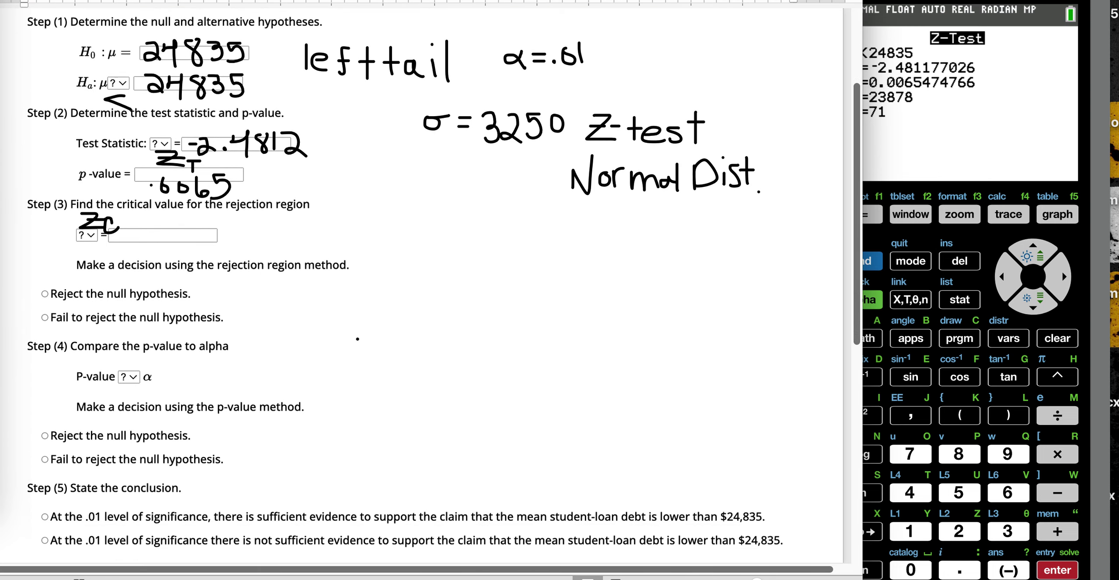
pyautogui.moveTo(479, 300); pyautogui.dragTo(736, 305)
pyautogui.moveTo(487, 290)
pyautogui.mouseDown()
pyautogui.moveTo(514, 283)
pyautogui.moveTo(593, 214)
pyautogui.moveTo(625, 214)
pyautogui.moveTo(694, 282)
pyautogui.moveTo(747, 297)
pyautogui.mouseUp()
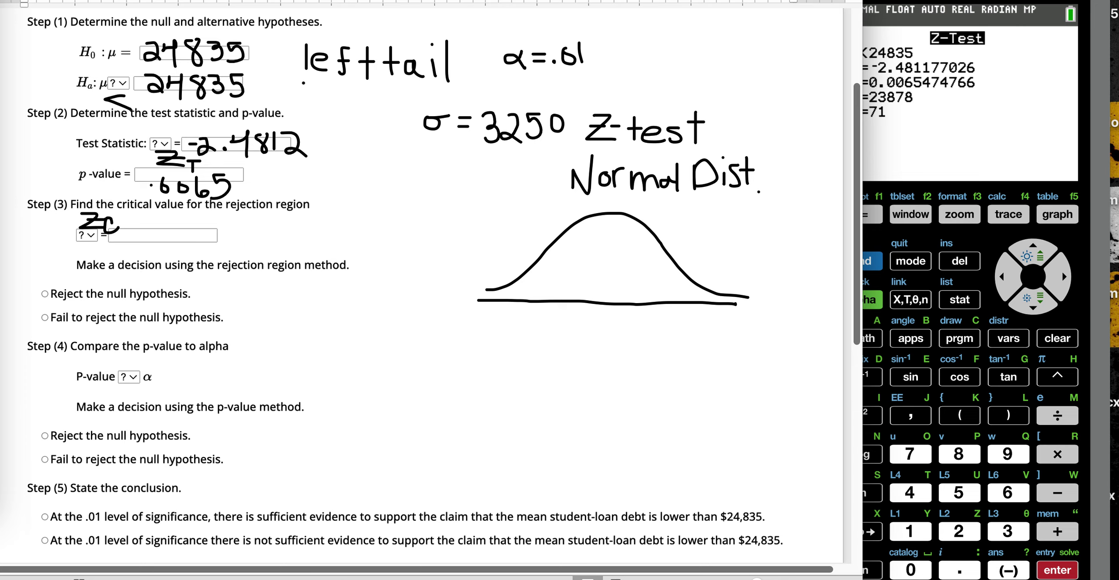
# Box the "left tail" note, then mark the curve's centre as 0 and draw a vertical cutoff line in its left tail.
pyautogui.moveTo(304, 85)
pyautogui.mouseDown()
pyautogui.moveTo(472, 93)
pyautogui.moveTo(471, 27)
pyautogui.moveTo(305, 31)
pyautogui.moveTo(286, 42)
pyautogui.moveTo(304, 86)
pyautogui.mouseUp()
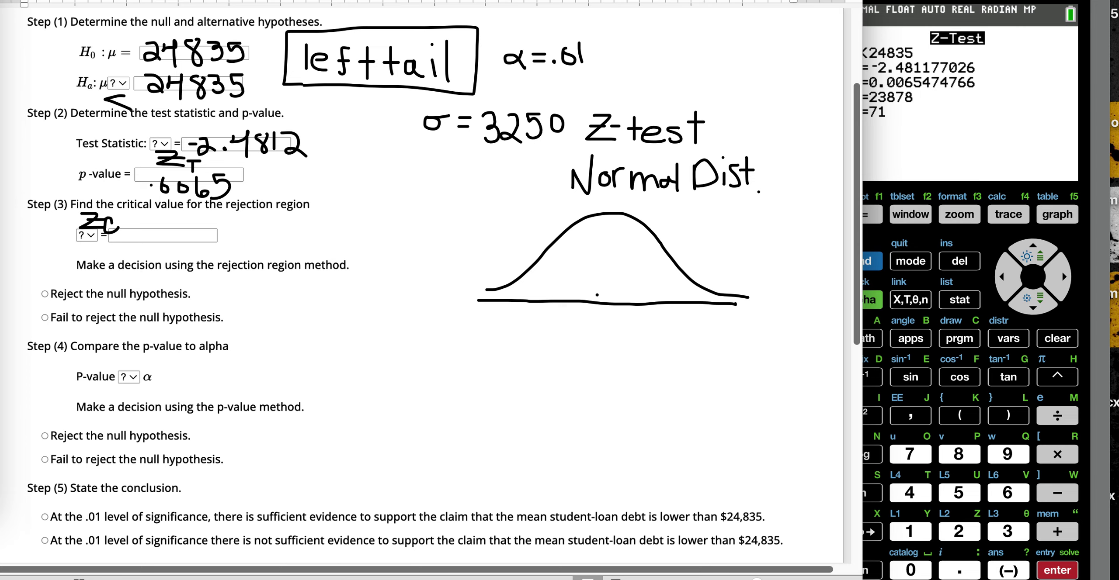
pyautogui.moveTo(609, 305)
pyautogui.mouseDown()
pyautogui.moveTo(602, 331)
pyautogui.moveTo(614, 329)
pyautogui.mouseUp()
pyautogui.moveTo(546, 253); pyautogui.dragTo(545, 298)
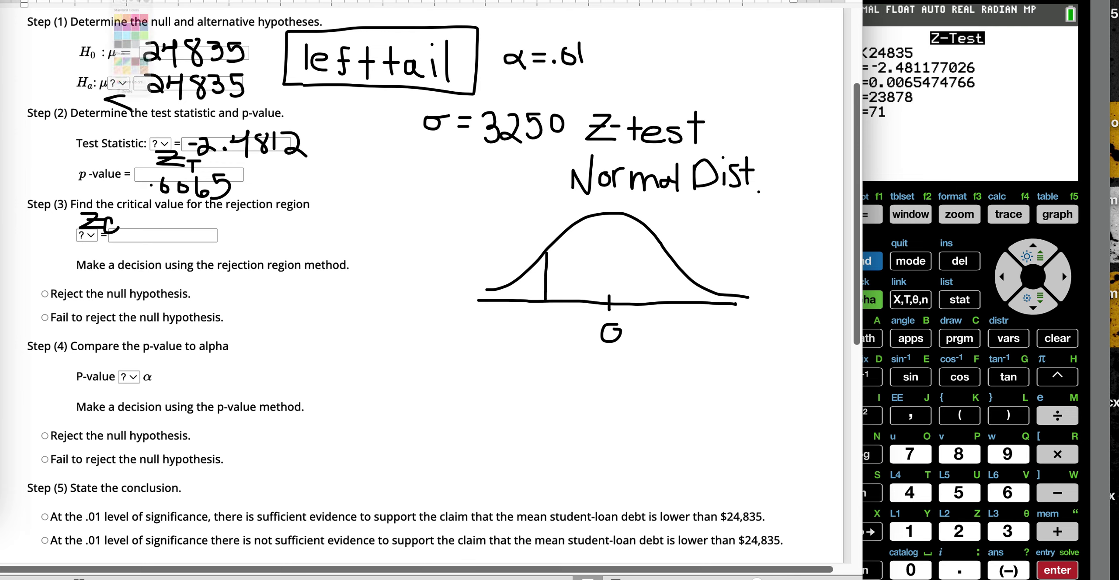
# Shade the curve's left tail in red with a thick pen and label the area .01.
pyautogui.click(172, 103)
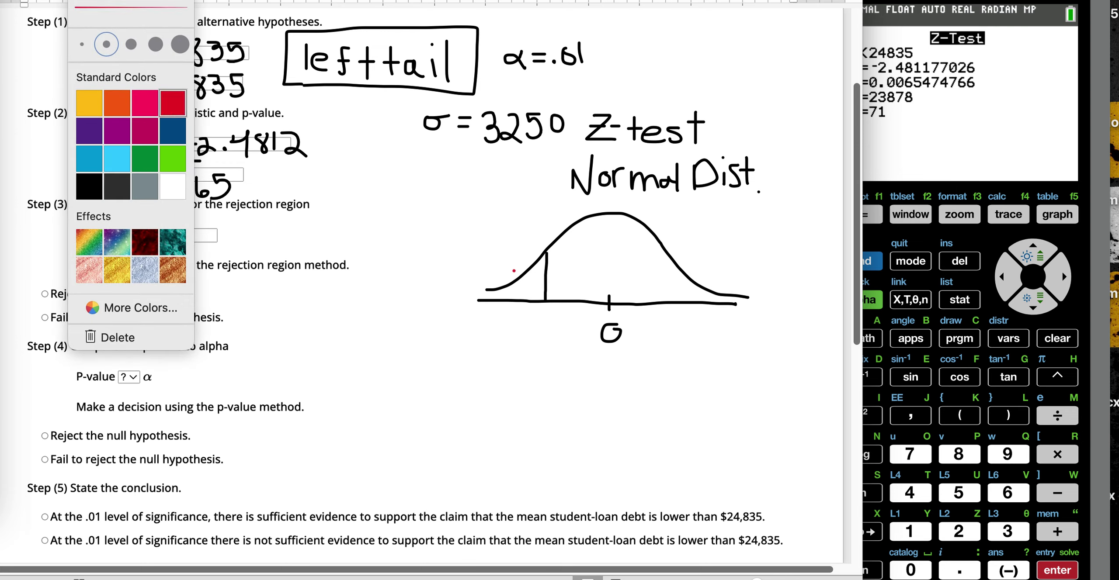
pyautogui.click(155, 44)
pyautogui.click(541, 264)
pyautogui.moveTo(542, 264)
pyautogui.mouseDown()
pyautogui.moveTo(540, 294)
pyautogui.moveTo(489, 298)
pyautogui.moveTo(540, 264)
pyautogui.moveTo(525, 286)
pyautogui.mouseUp()
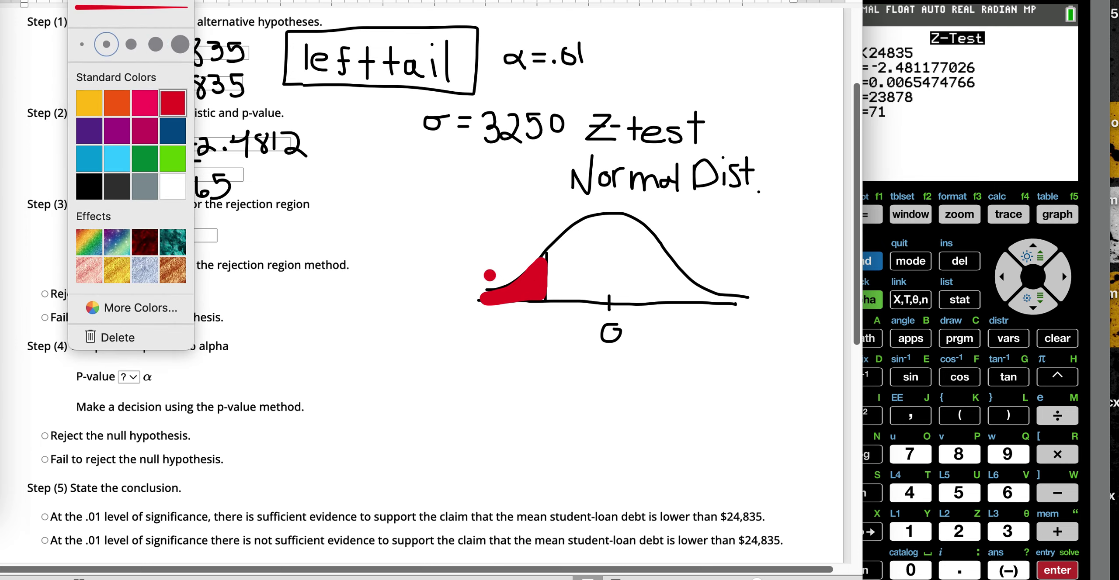
pyautogui.click(490, 275)
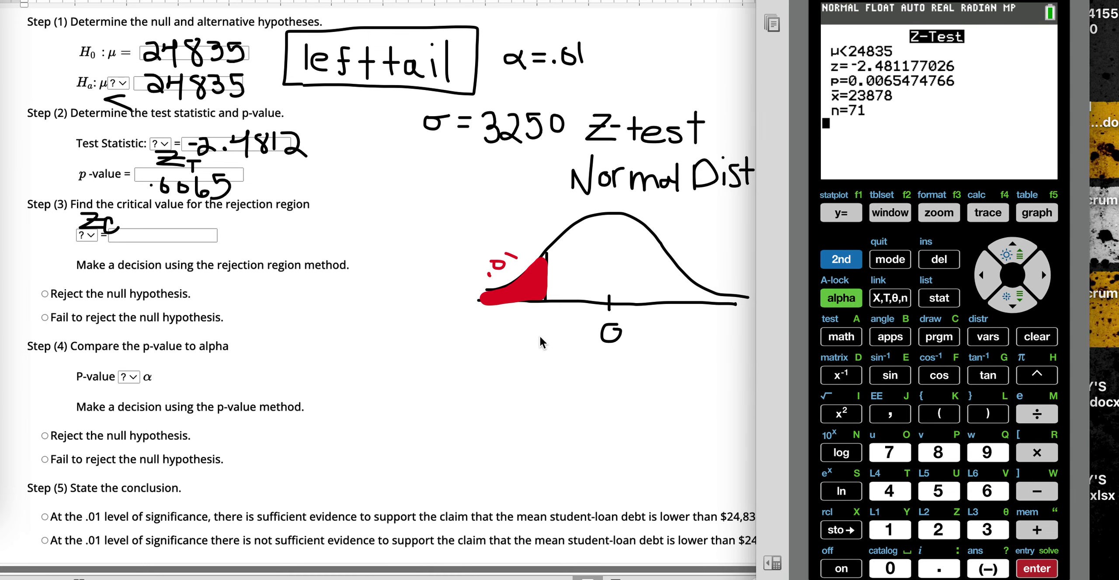
# Draw a red upward arrow below the baseline at the left-tail cutoff.
pyautogui.click(758, 191)
pyautogui.click(131, 2)
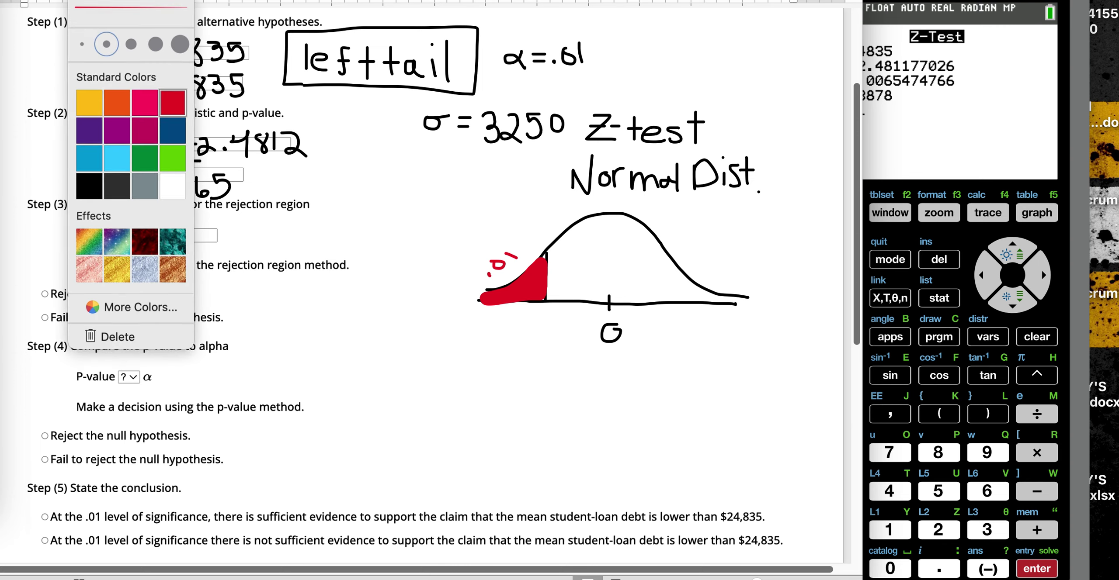
pyautogui.click(173, 104)
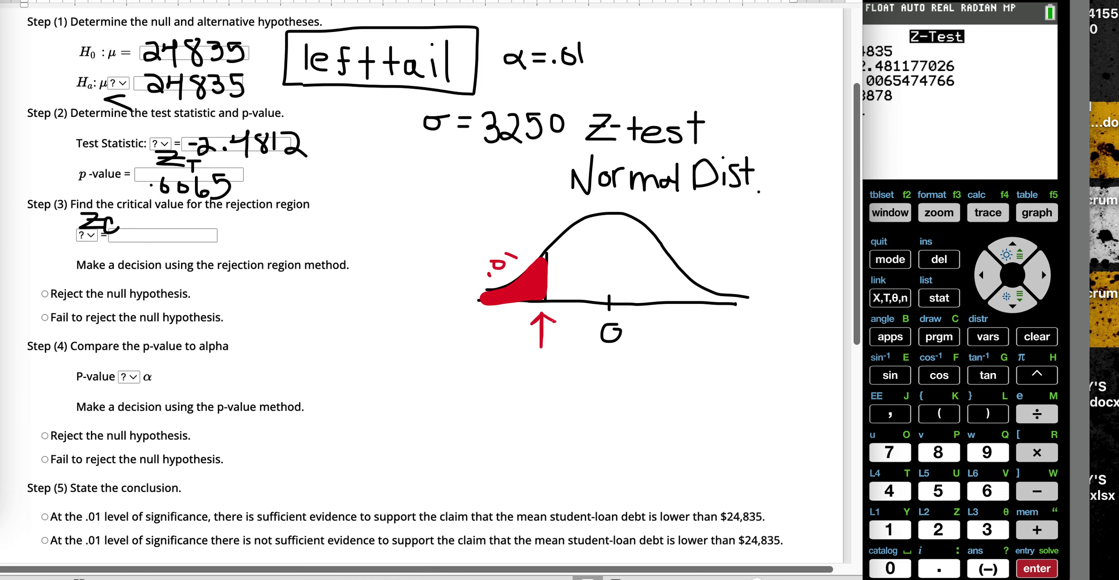
pyautogui.press('Escape')
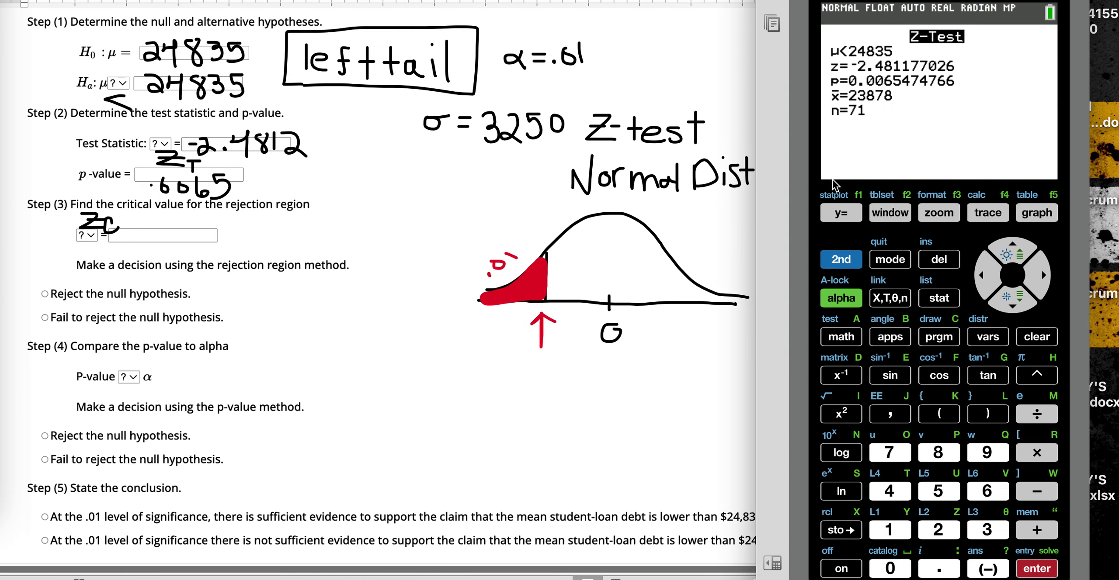
# Open the invNorm function from the calculator's distribution functions.
pyautogui.click(838, 262)
pyautogui.click(991, 337)
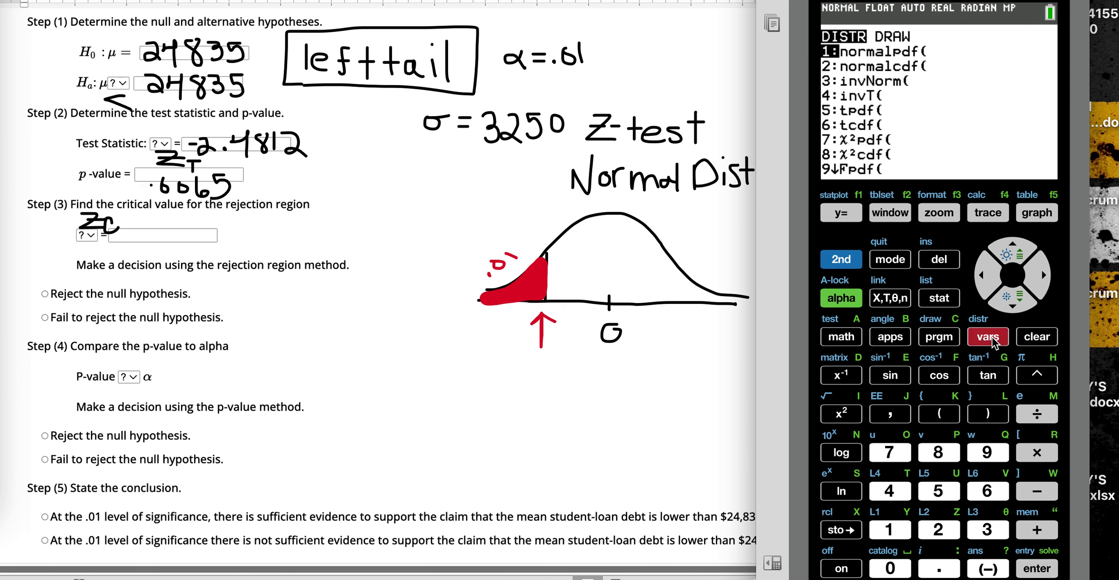
pyautogui.click(1012, 306)
pyautogui.click(1012, 306)
pyautogui.click(1034, 569)
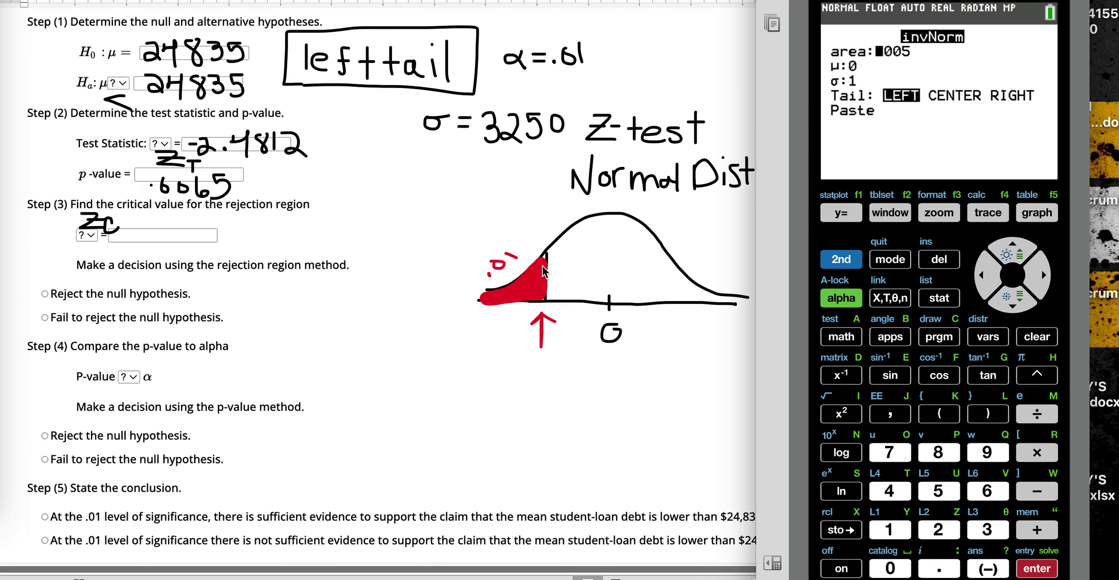
# Compute the critical value with invNorm using area .01, mean 0, standard deviation 1 and the left tail.
pyautogui.click(931, 575)
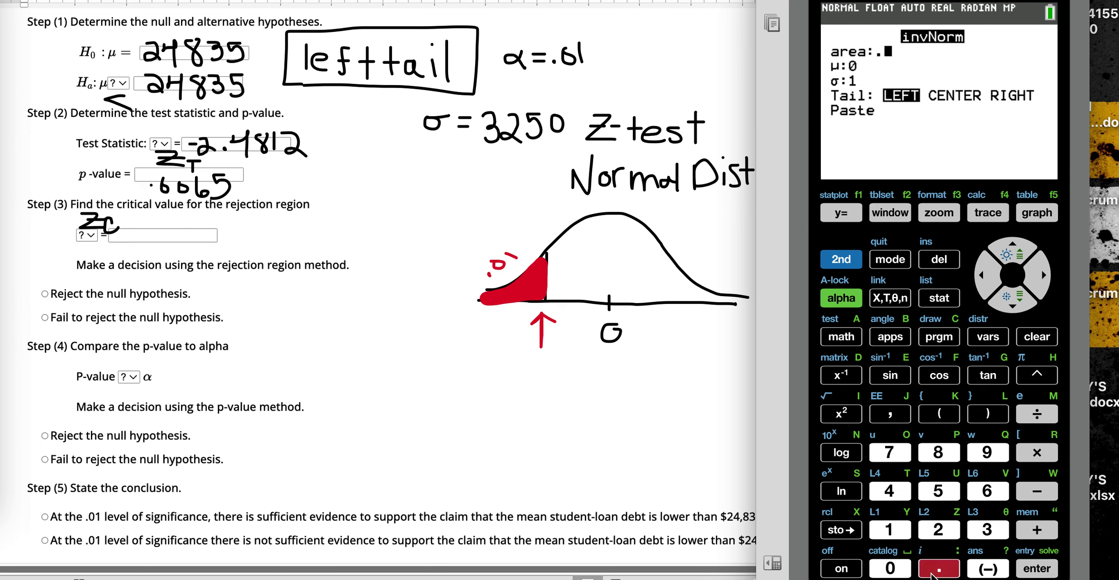
pyautogui.click(890, 568)
pyautogui.click(889, 529)
pyautogui.click(1020, 309)
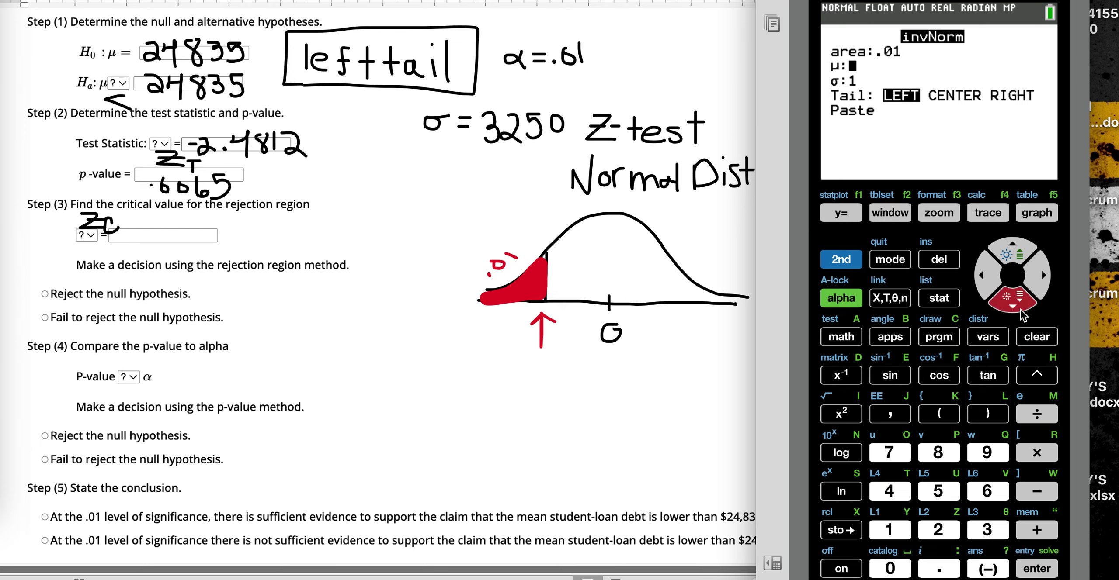
pyautogui.click(1020, 311)
pyautogui.click(1018, 311)
pyautogui.click(1018, 312)
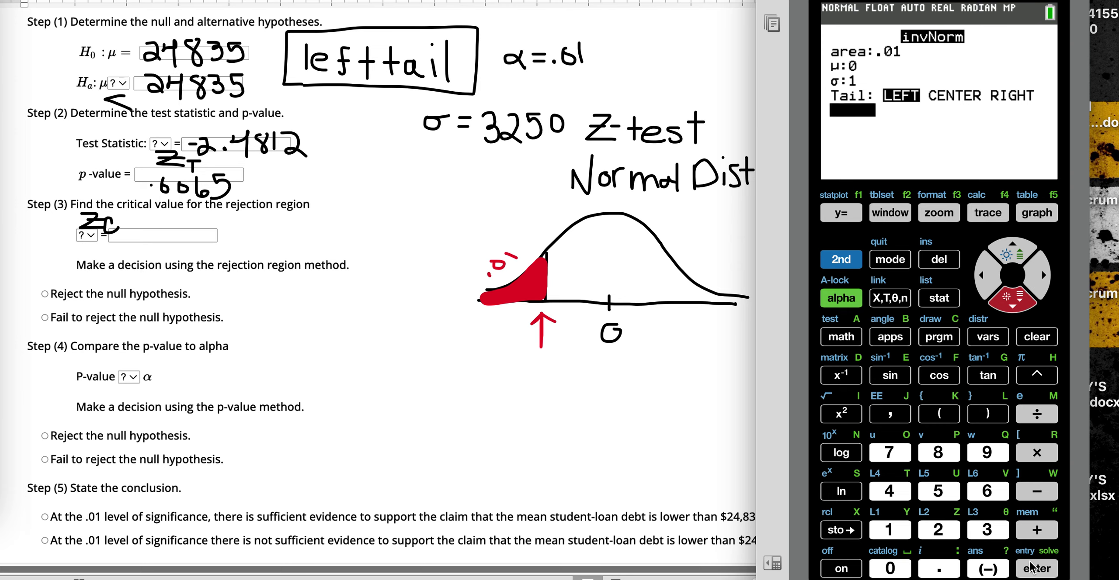
pyautogui.click(1037, 569)
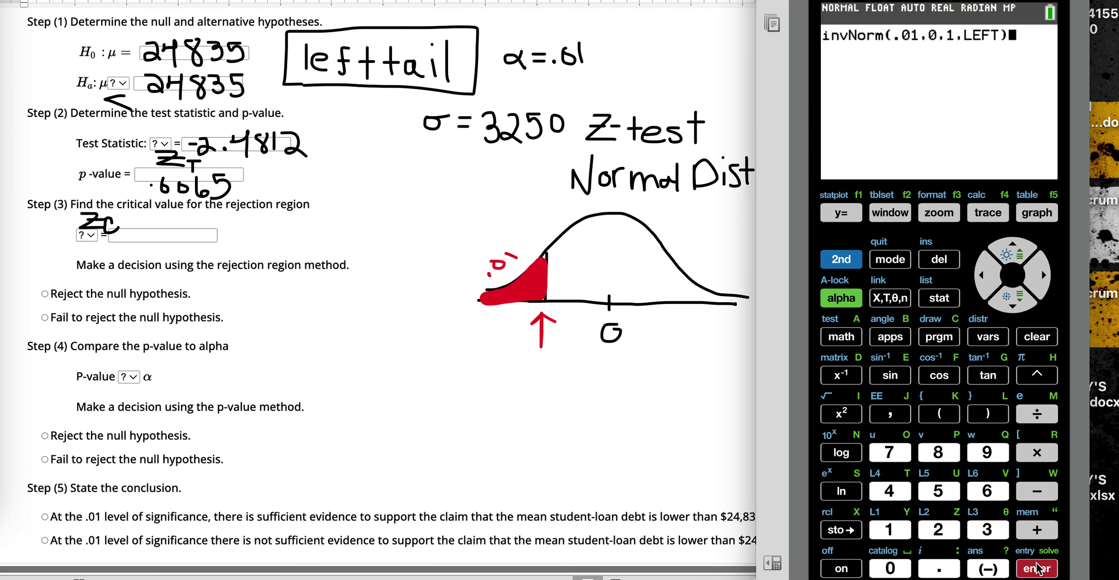
pyautogui.click(1036, 569)
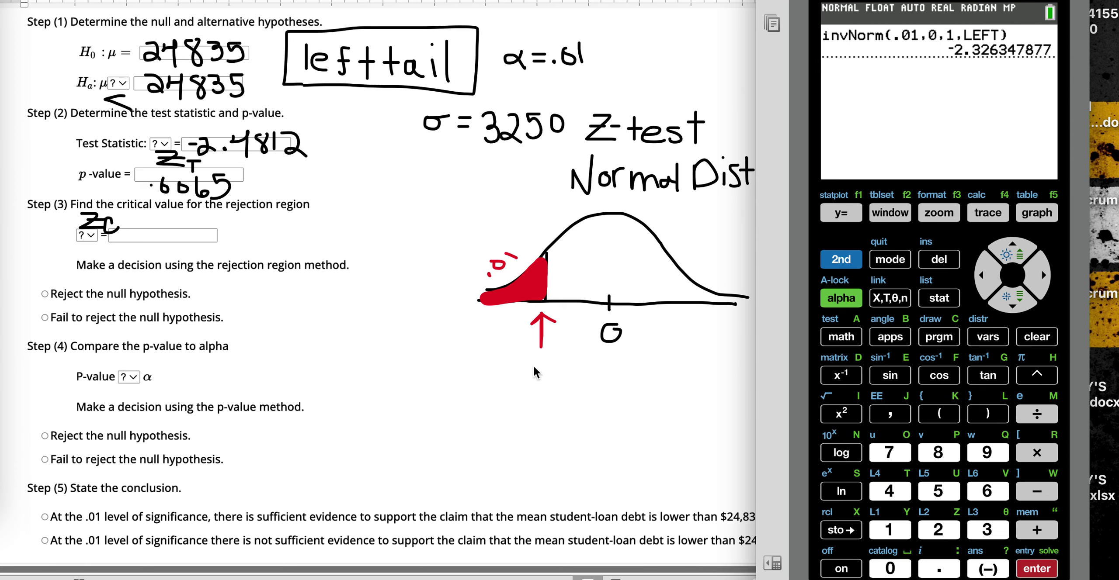
# Write -2.3263 in red below the cutoff arrow and in the critical value blank of Step (3).
pyautogui.click(479, 374)
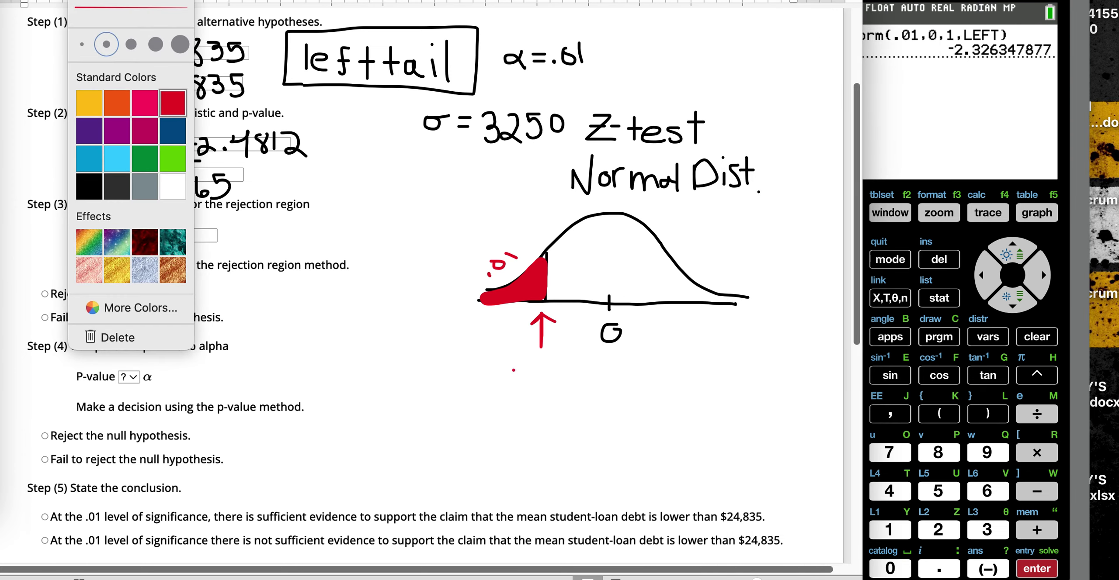
pyautogui.click(511, 369)
pyautogui.moveTo(511, 369); pyautogui.dragTo(521, 380)
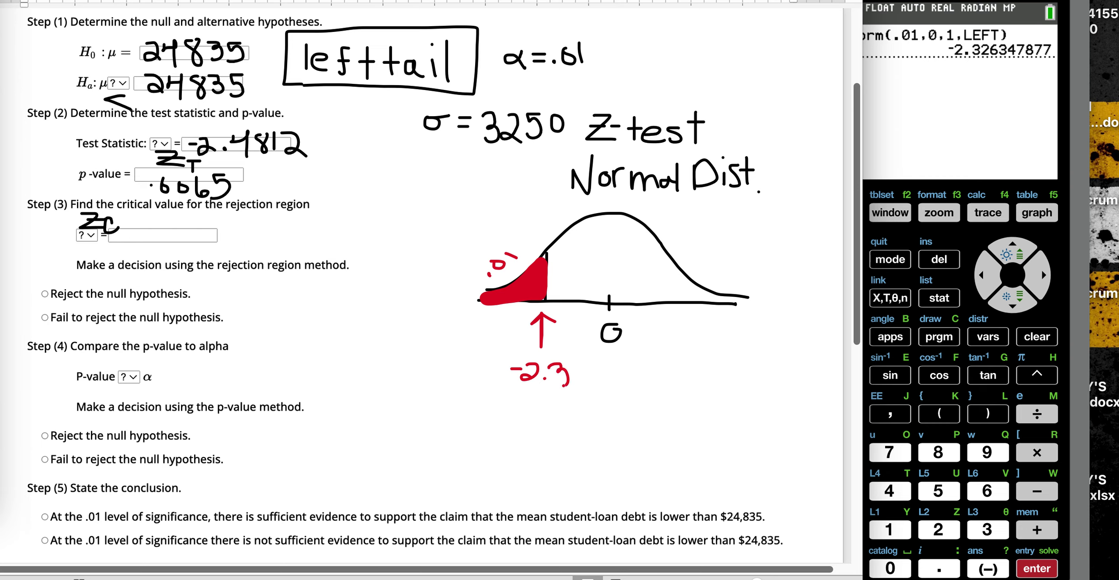
pyautogui.moveTo(576, 364)
pyautogui.mouseDown()
pyautogui.moveTo(592, 392)
pyautogui.moveTo(611, 386)
pyautogui.mouseUp()
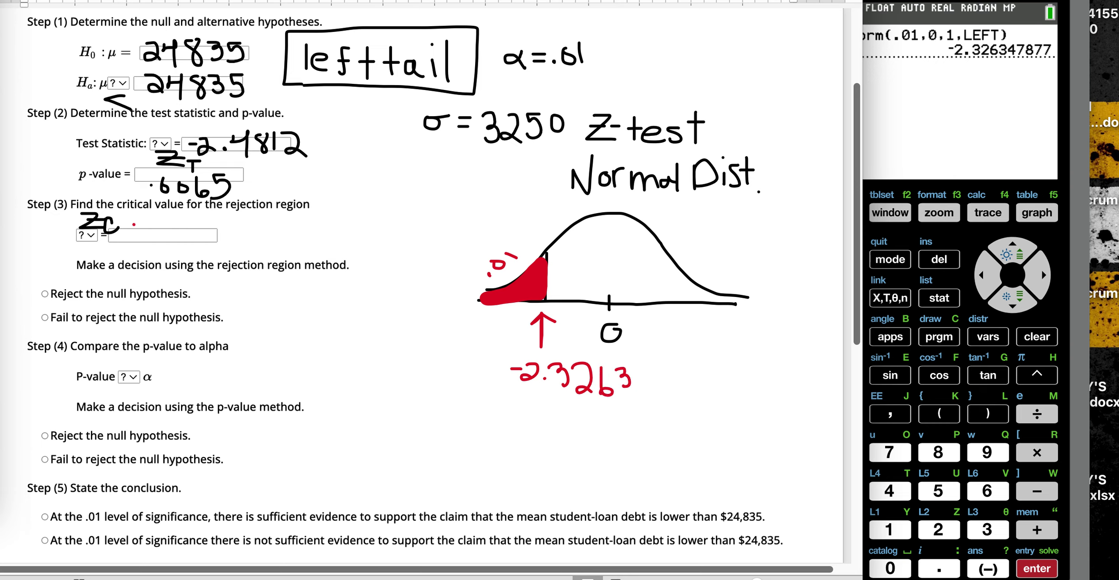
pyautogui.moveTo(164, 227); pyautogui.dragTo(167, 240)
pyautogui.moveTo(205, 231)
pyautogui.mouseDown()
pyautogui.moveTo(212, 248)
pyautogui.moveTo(229, 243)
pyautogui.mouseUp()
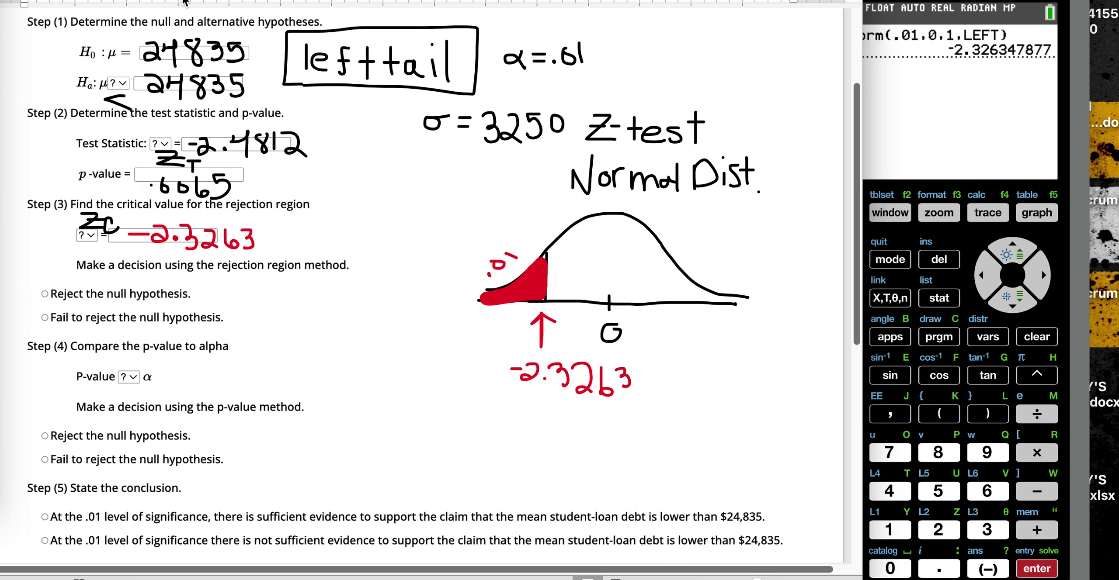
# Switch the drawing pen's colour to dark purple.
pyautogui.click(132, 0)
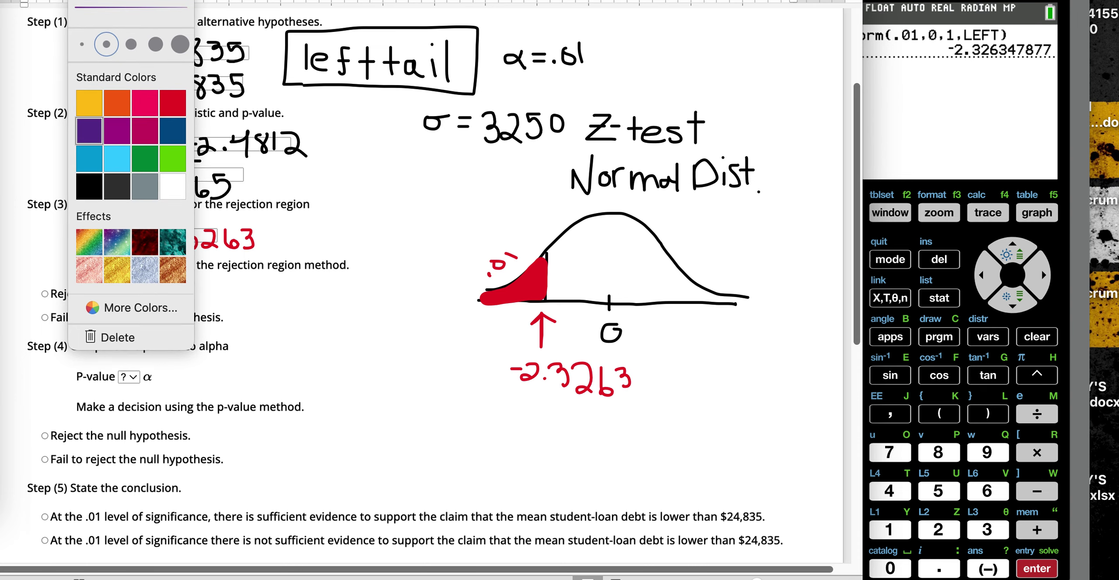
pyautogui.click(87, 132)
pyautogui.scroll(1, 420, 284)
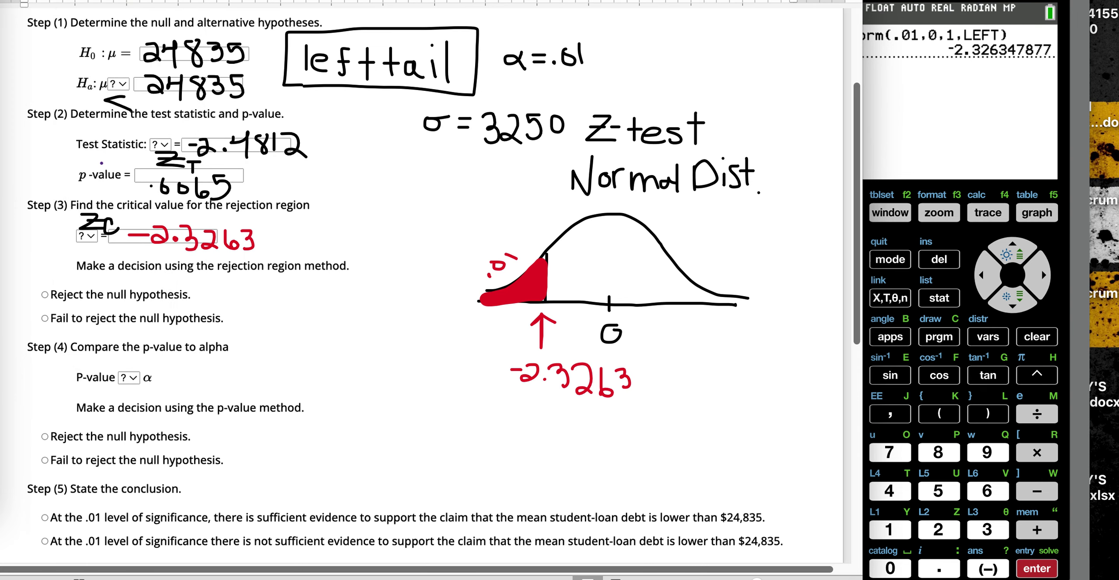